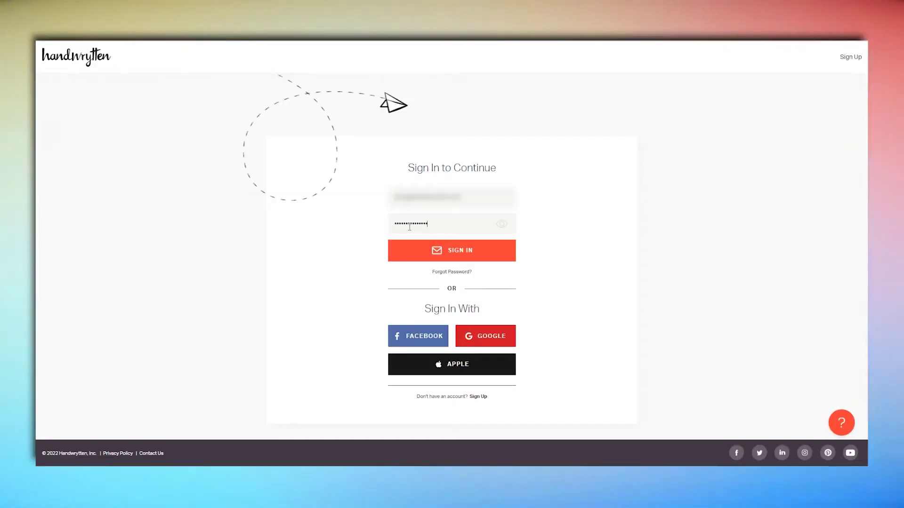
Sign in to the account and start a new automation in the Birthday Cards campaign
click(450, 258)
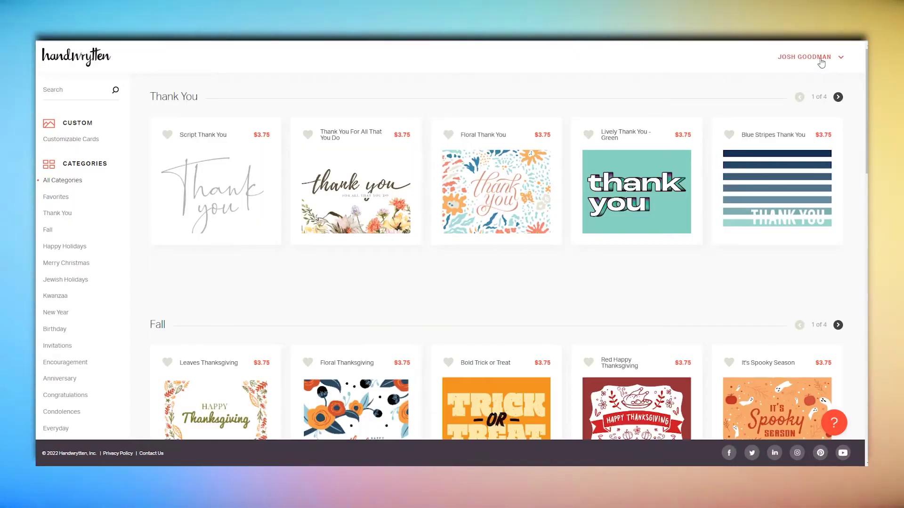
click(819, 59)
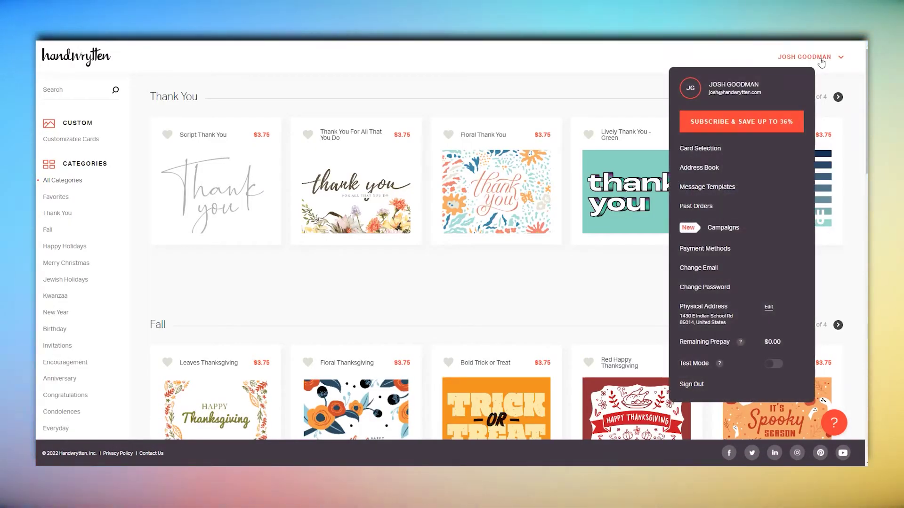
click(725, 227)
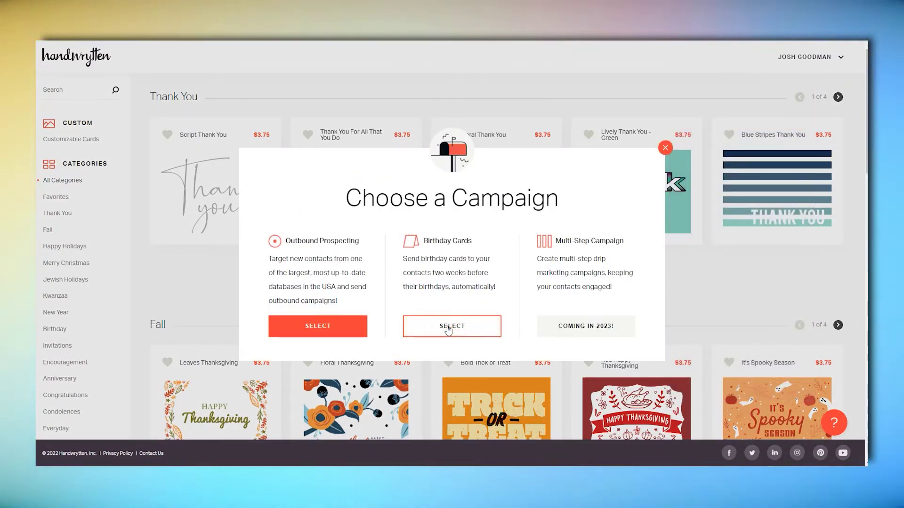
click(447, 327)
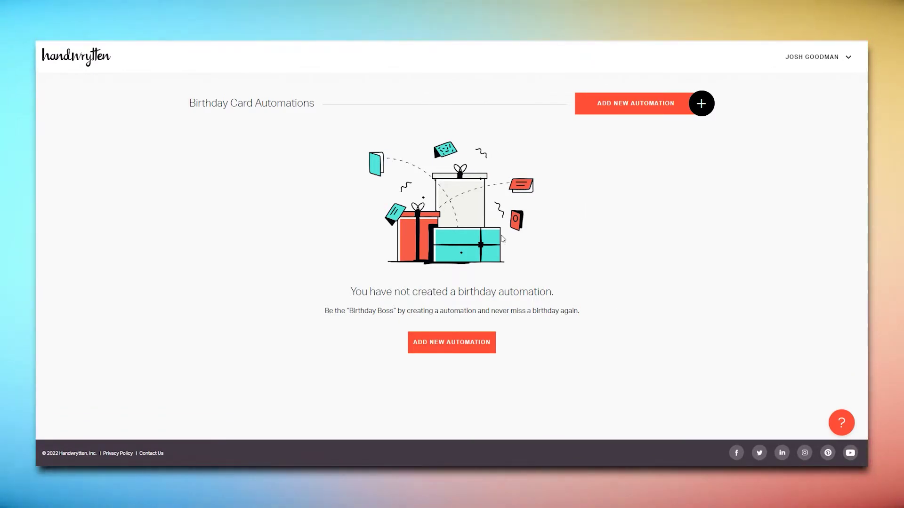
click(475, 345)
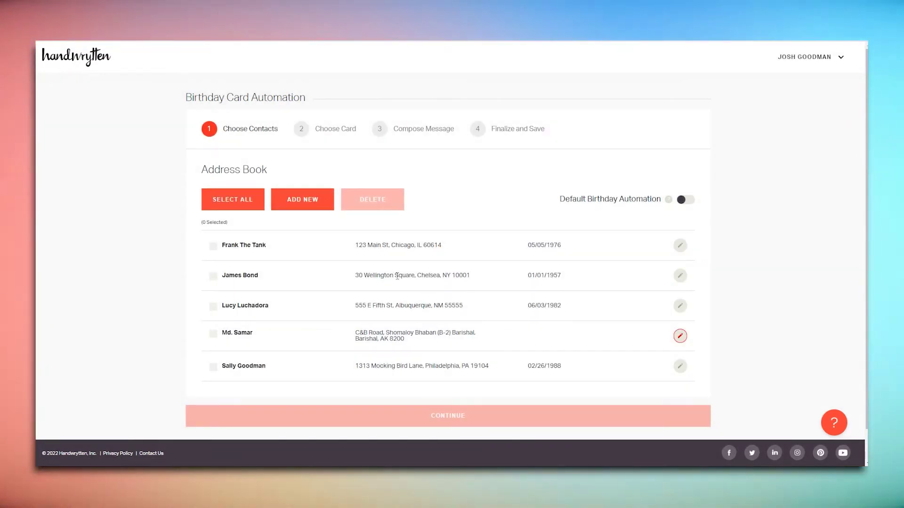
click(214, 247)
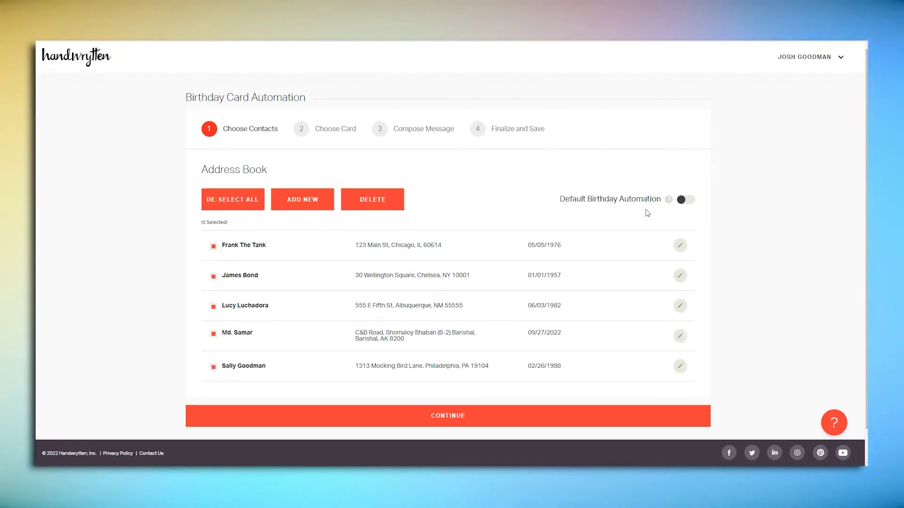
click(684, 200)
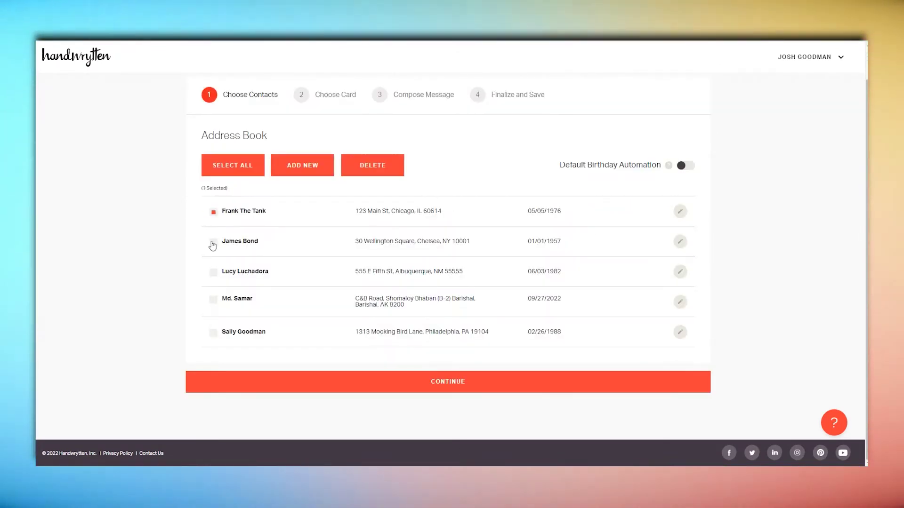
click(215, 286)
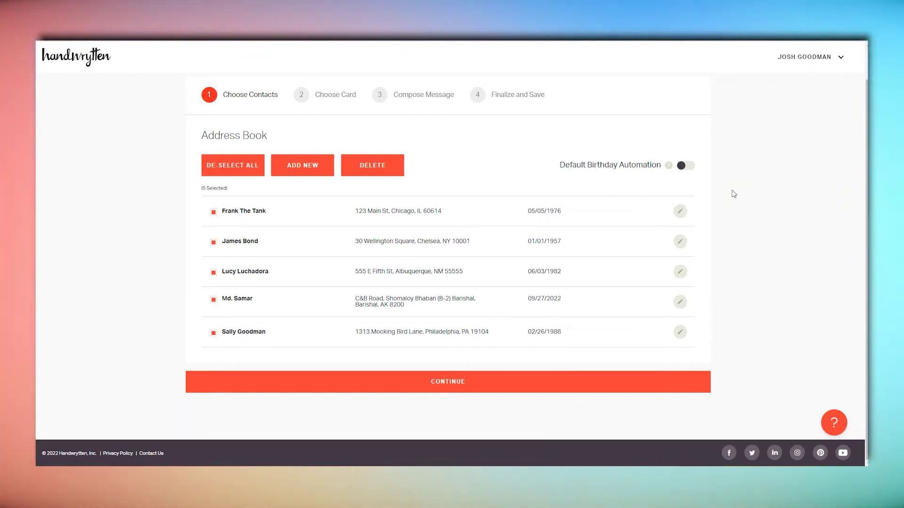
click(685, 167)
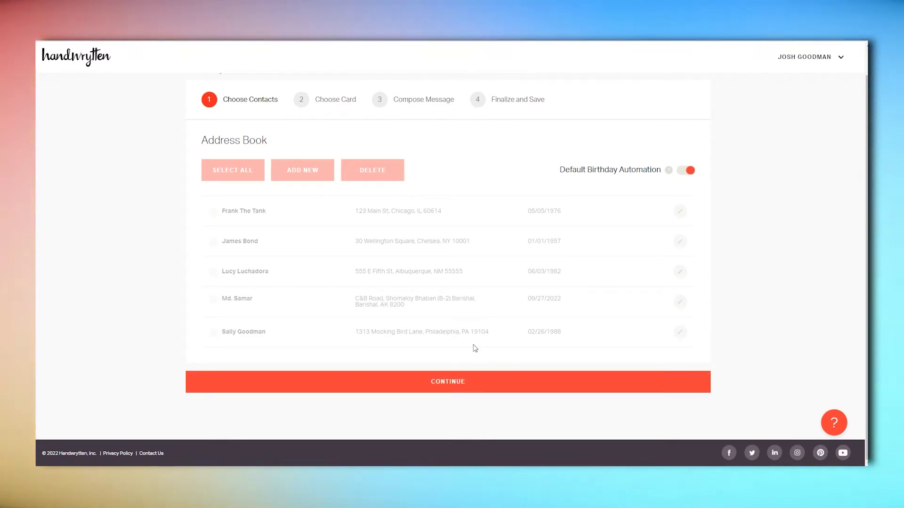
click(685, 171)
Select all five address book contacts individually as recipients of the birthday automation
click(212, 244)
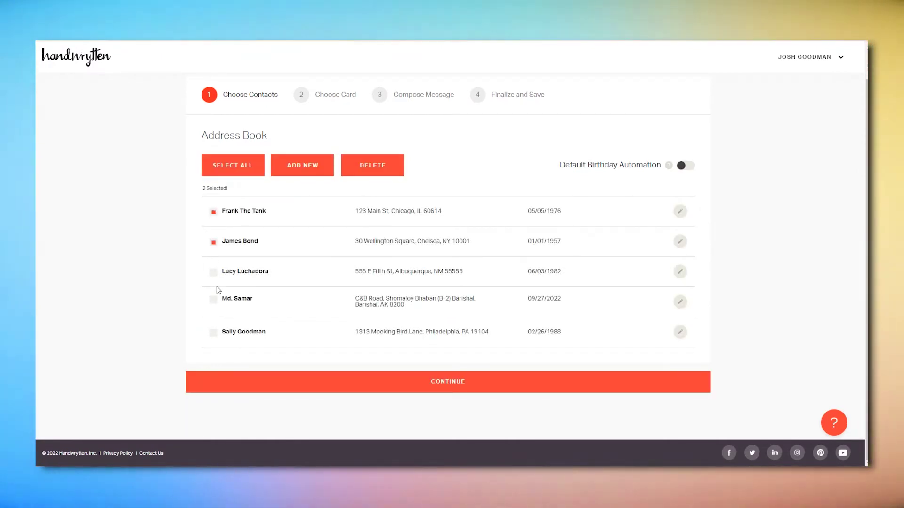
click(213, 272)
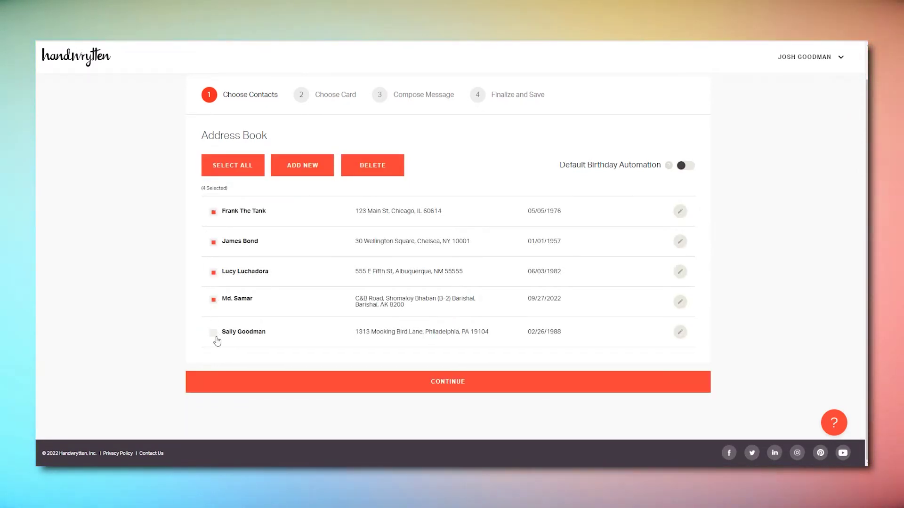
click(214, 334)
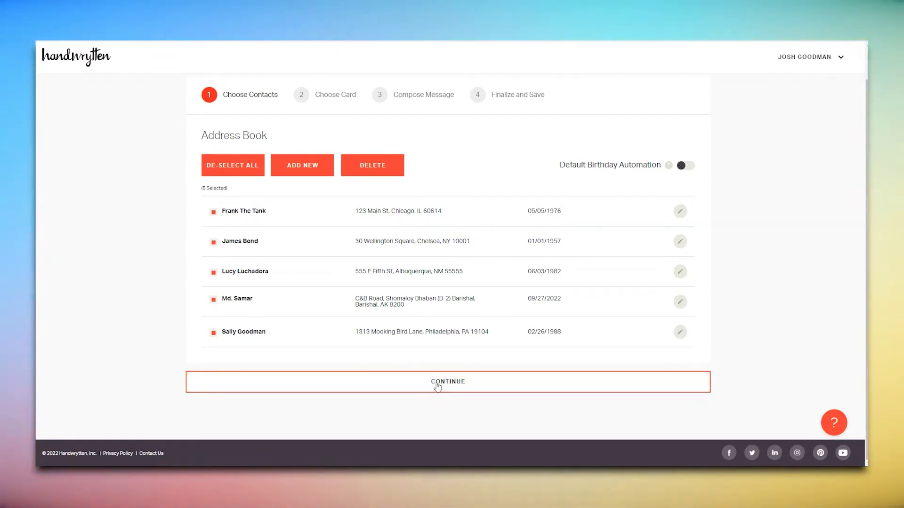
View the fourth contact's recipient details, including the birthday field, and close them without updating
scroll(543, 369, up, 1)
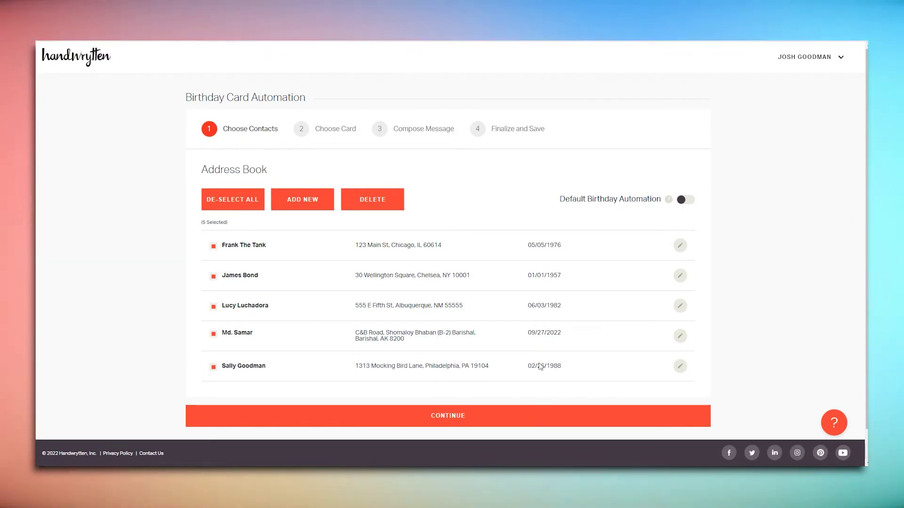
click(680, 336)
click(430, 342)
click(430, 342)
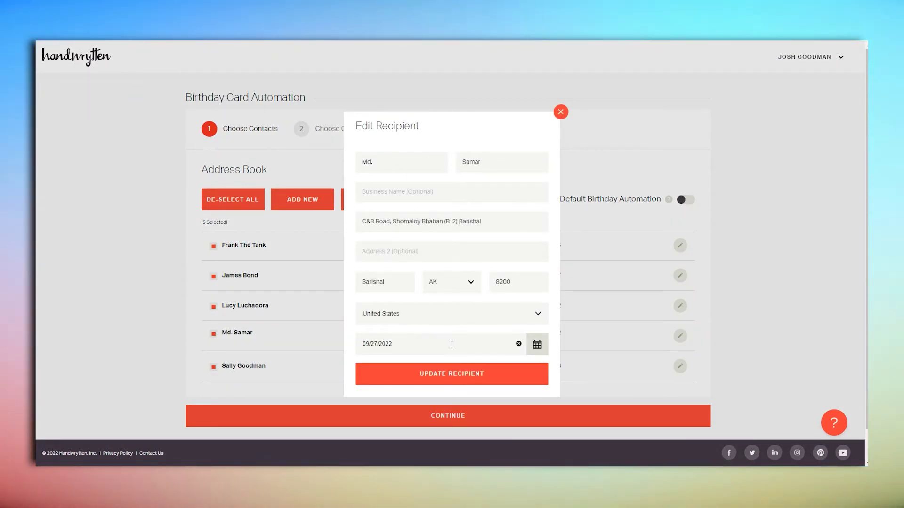
click(561, 112)
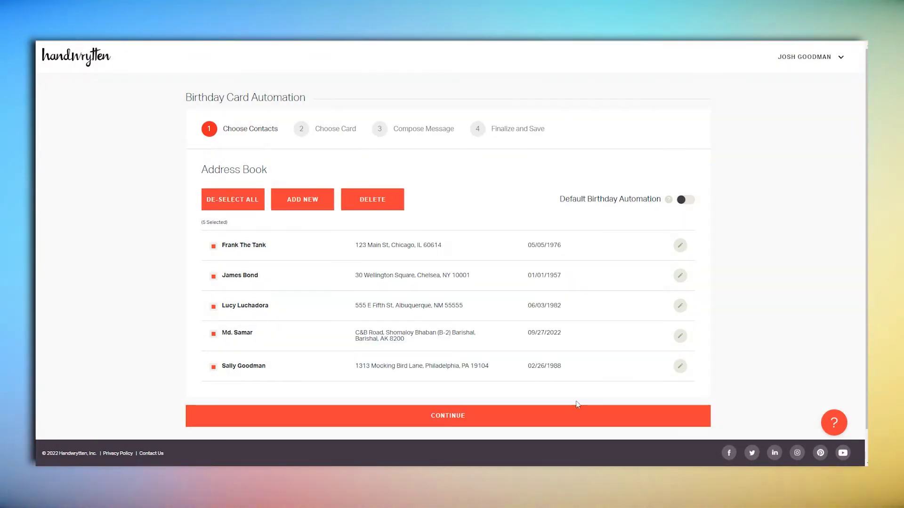
Continue with the chosen contacts, browse the birthday cards and select the Floral Kraft Birthday card
click(537, 414)
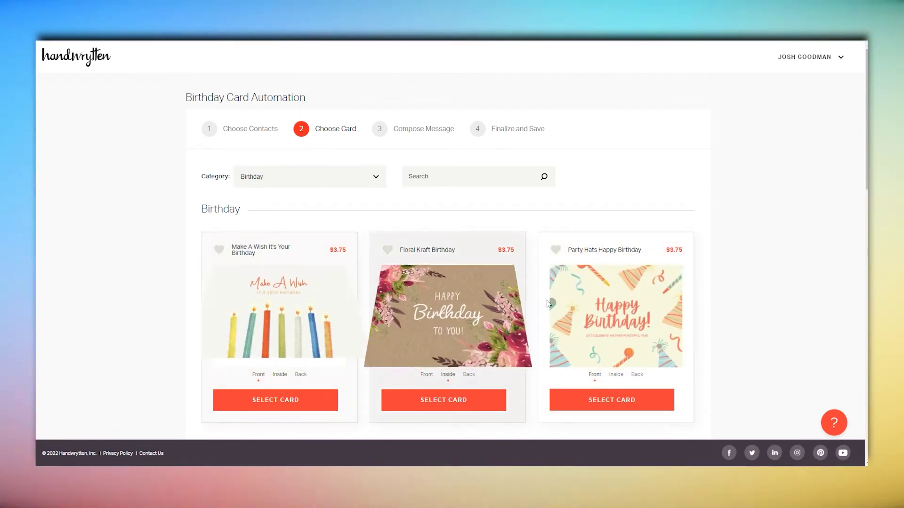
scroll(745, 303, down, 3)
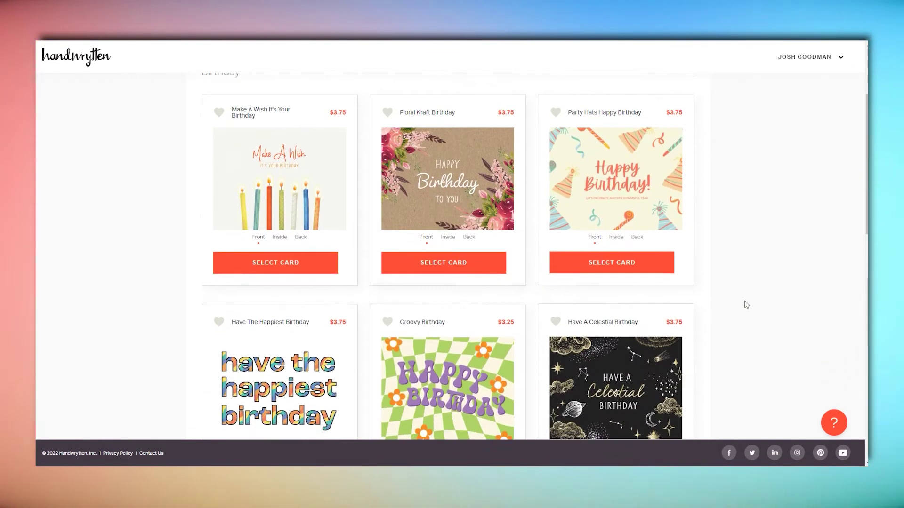
scroll(745, 303, down, 5)
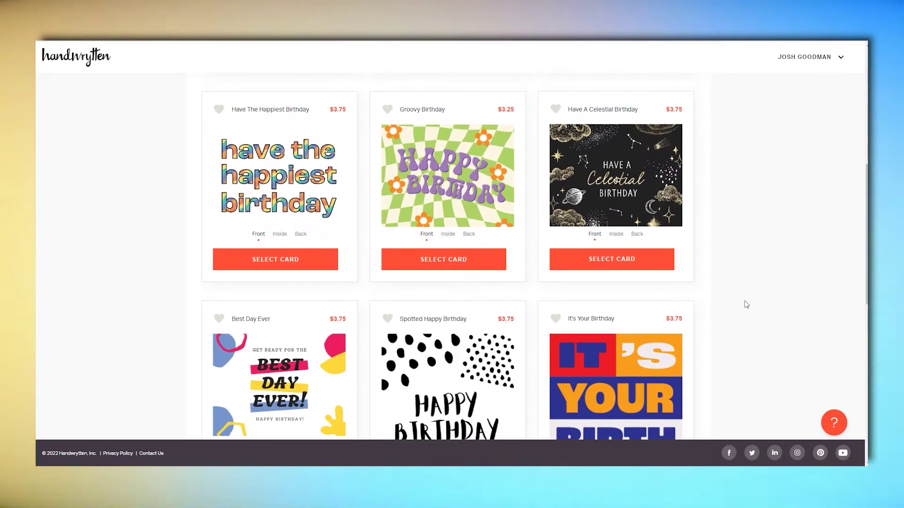
scroll(746, 304, down, 3)
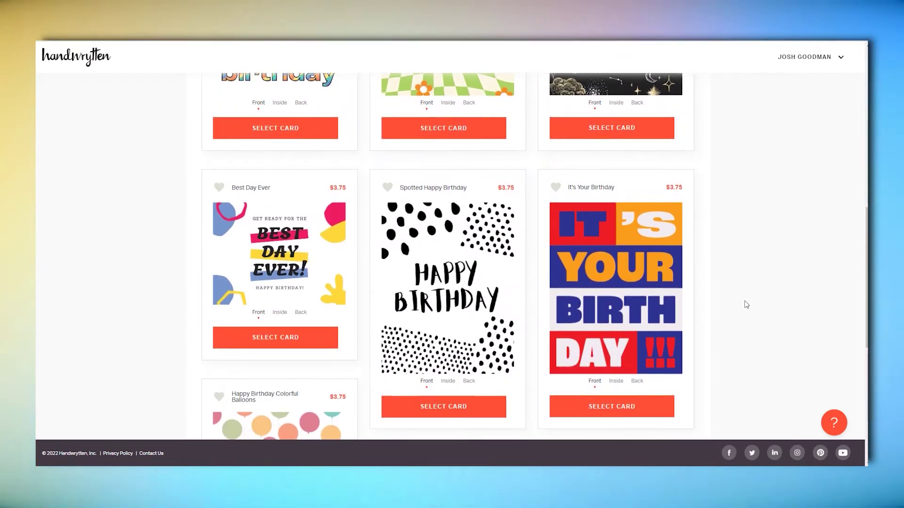
scroll(746, 305, up, 8)
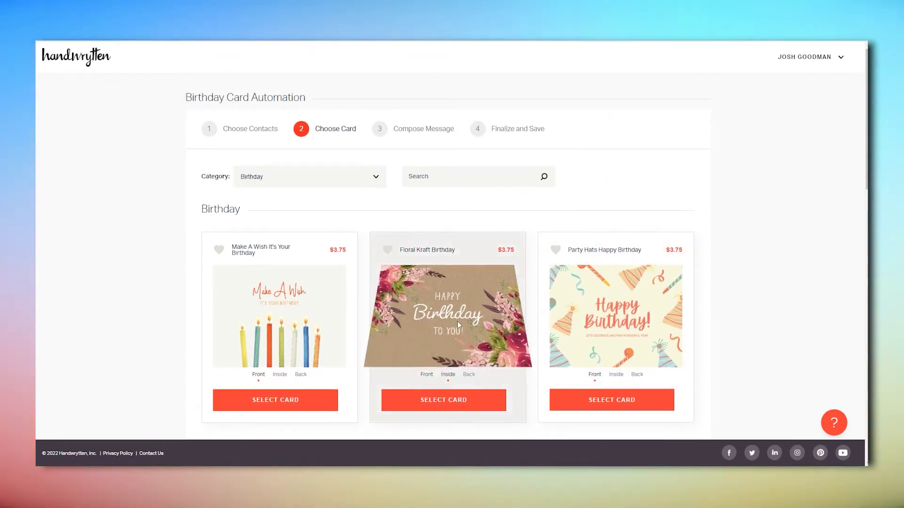
mouse_move(457, 336)
click(445, 399)
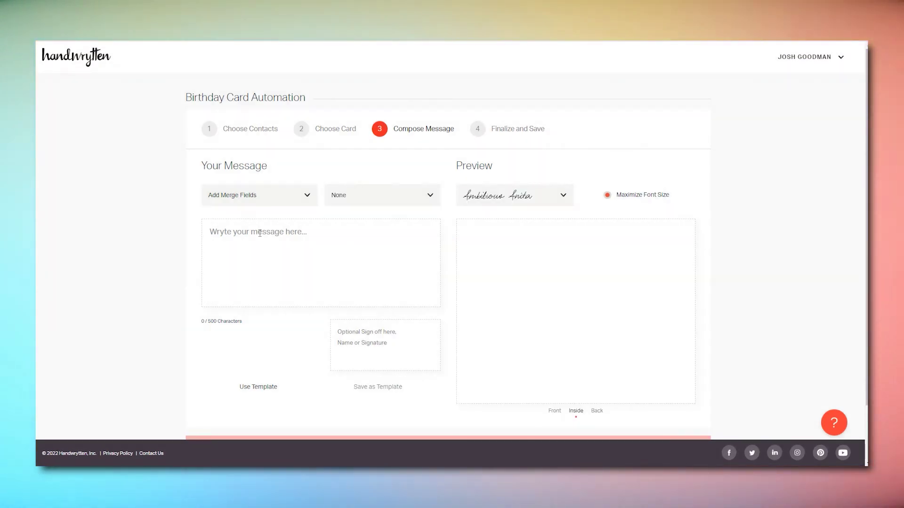
Start the card message with "Hi" and set its handwriting style to Bounding Bernie
click(259, 233)
text(Hi)
click(512, 204)
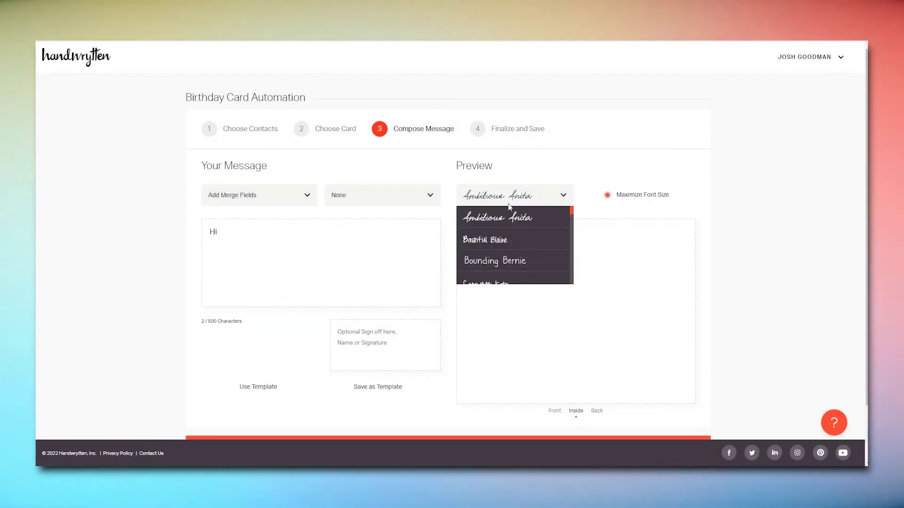
click(485, 259)
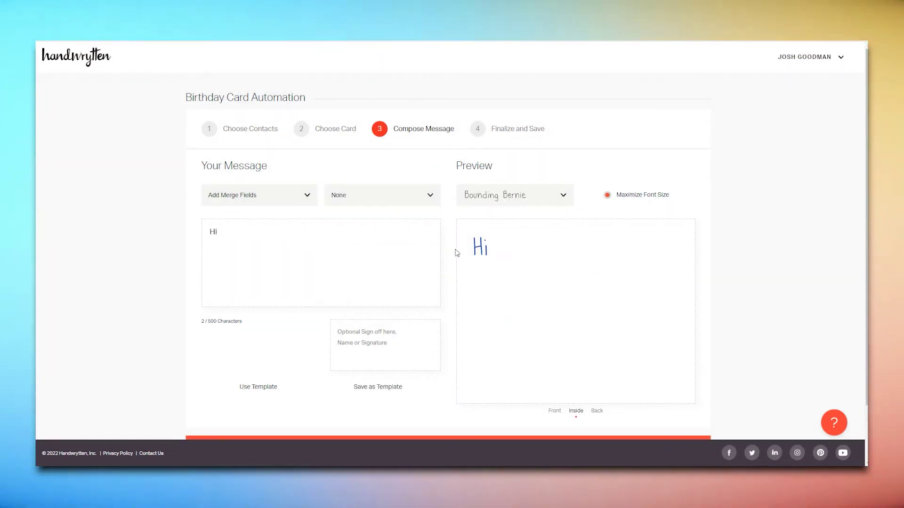
Add the saved signature to the card and insert the first name merge field after the greeting
click(377, 201)
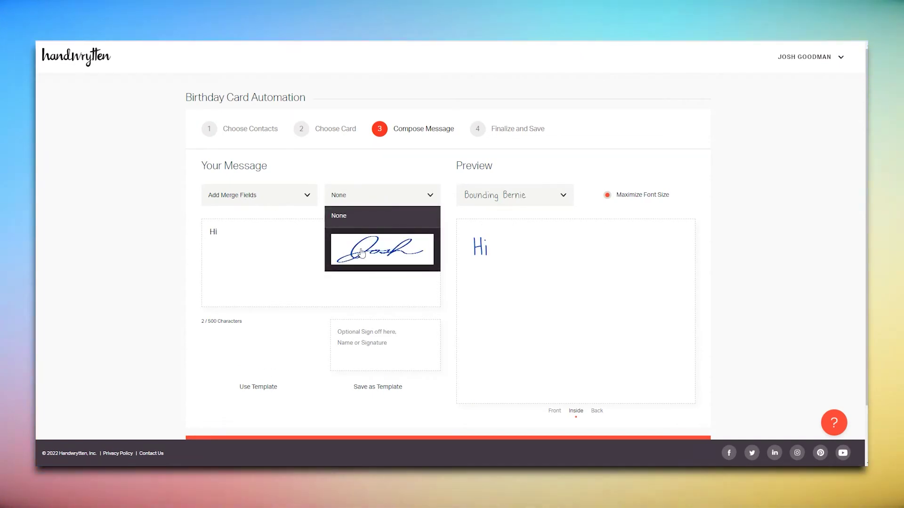
click(360, 252)
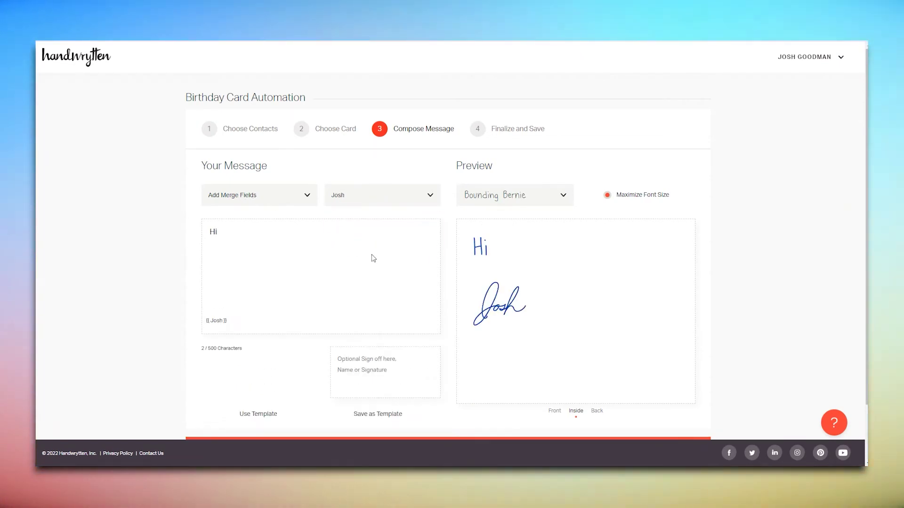
click(260, 200)
click(245, 225)
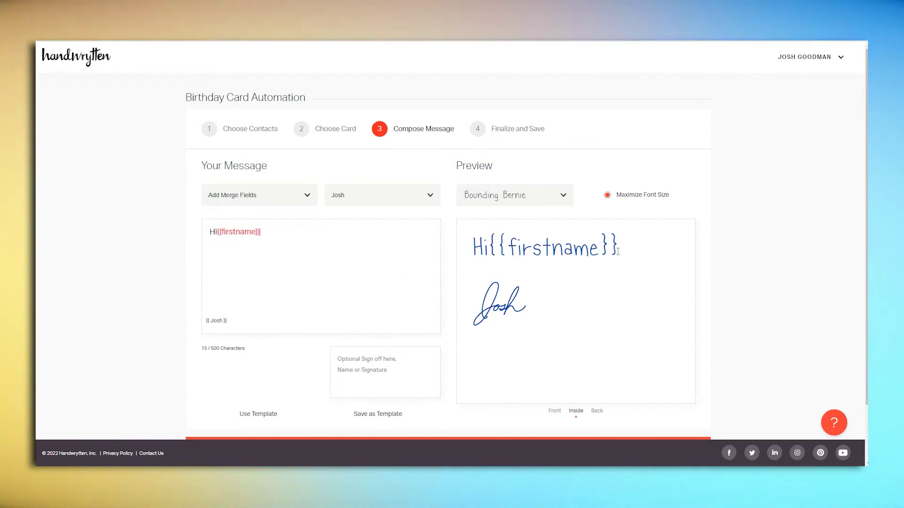
Continue to finalizing the automation and set the start sending date to 11/02/2022
scroll(496, 404, down, 2)
click(496, 404)
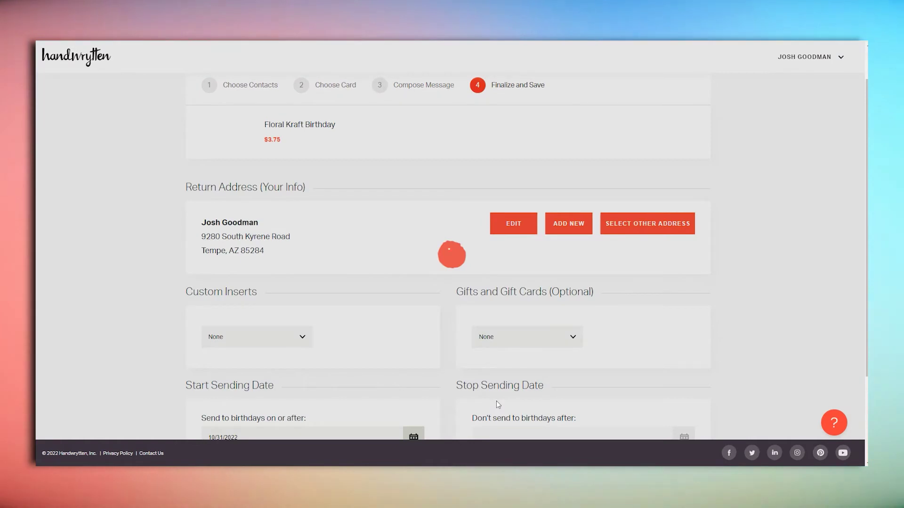
scroll(477, 307, down, 1)
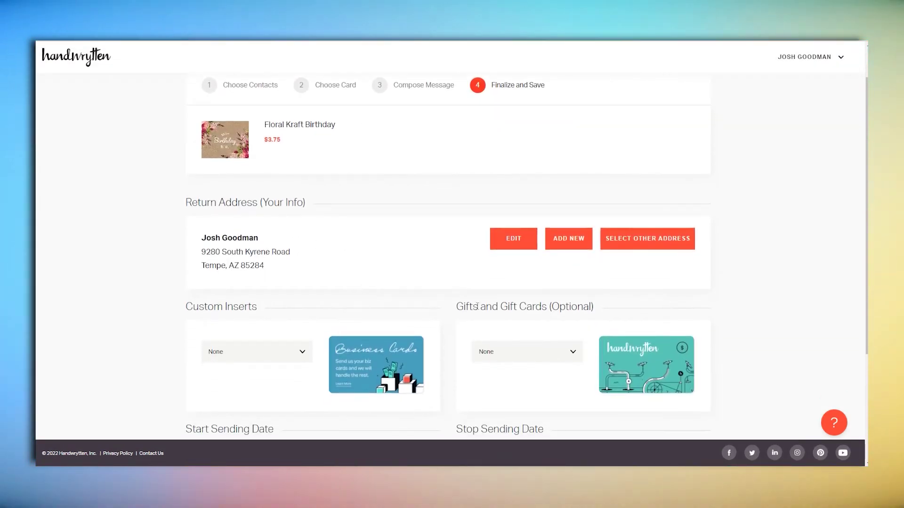
scroll(362, 261, down, 2)
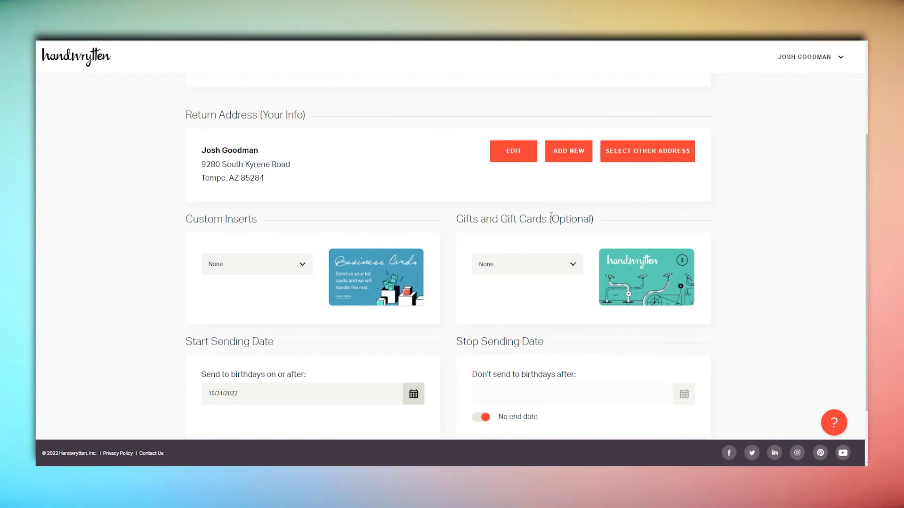
scroll(550, 216, down, 2)
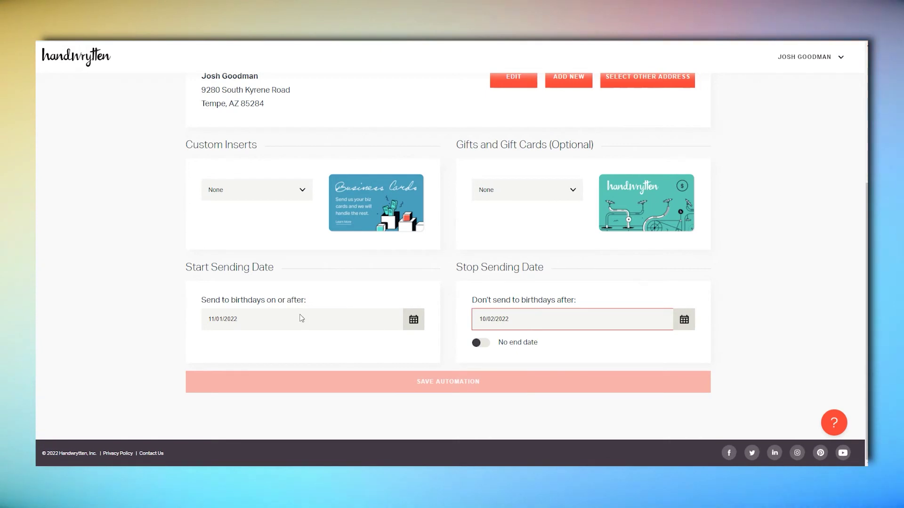
click(413, 320)
click(258, 384)
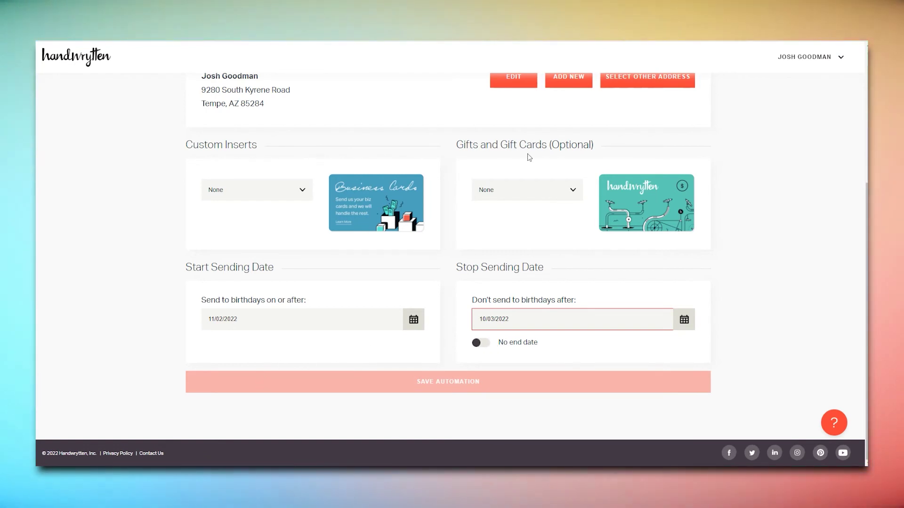
Set the automation's stop sending date to 11/03/2022
triple_click(541, 319)
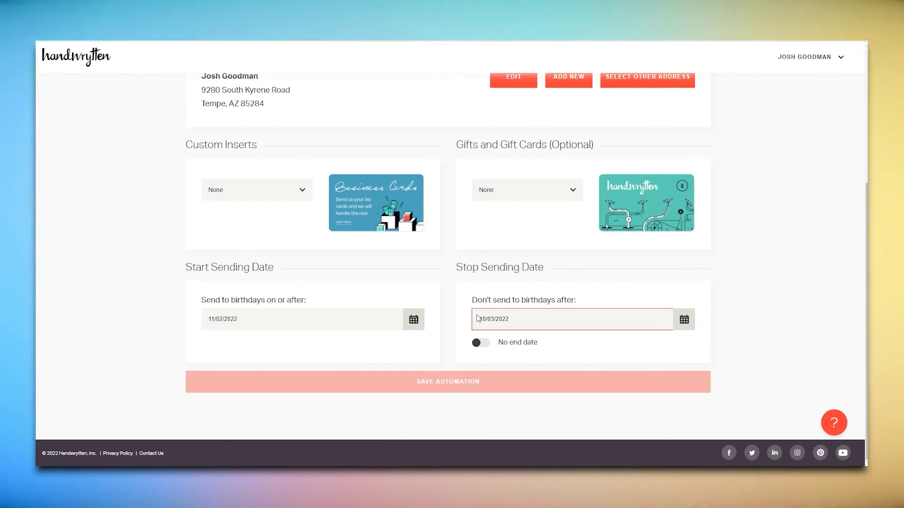
text(11/04/2022)
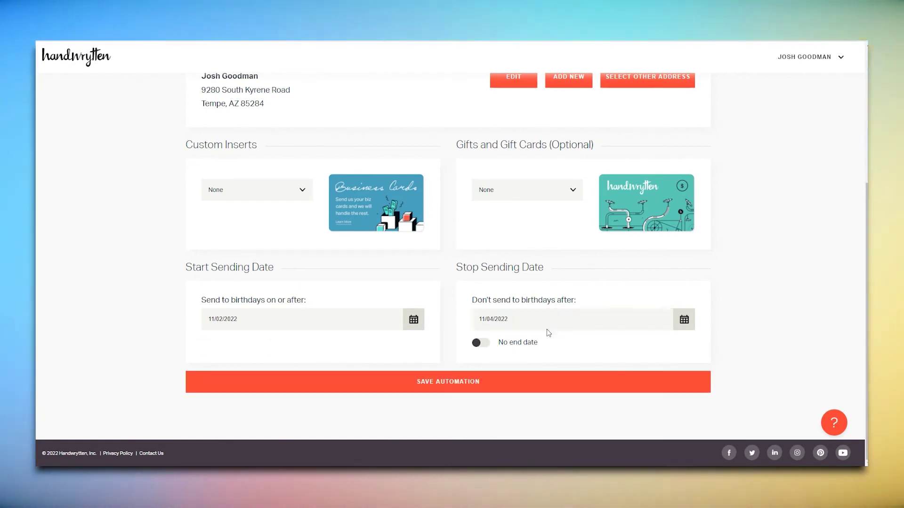
click(613, 326)
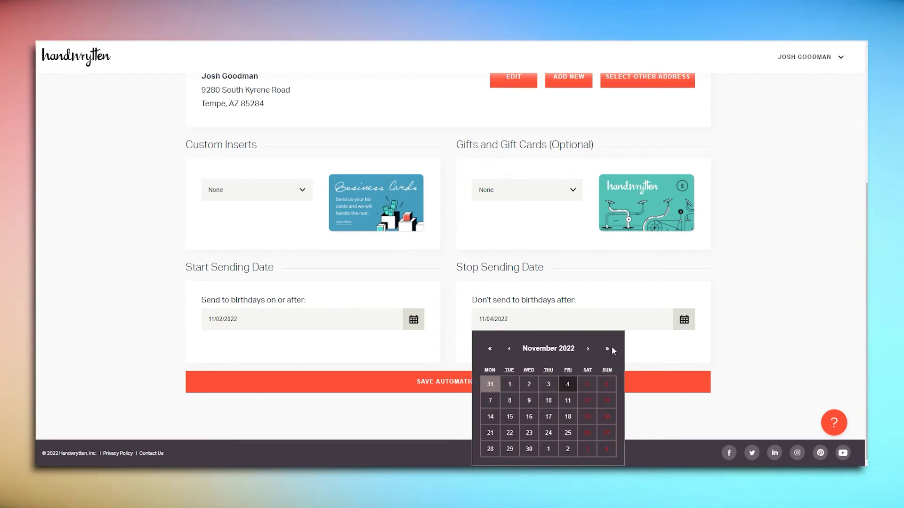
click(546, 384)
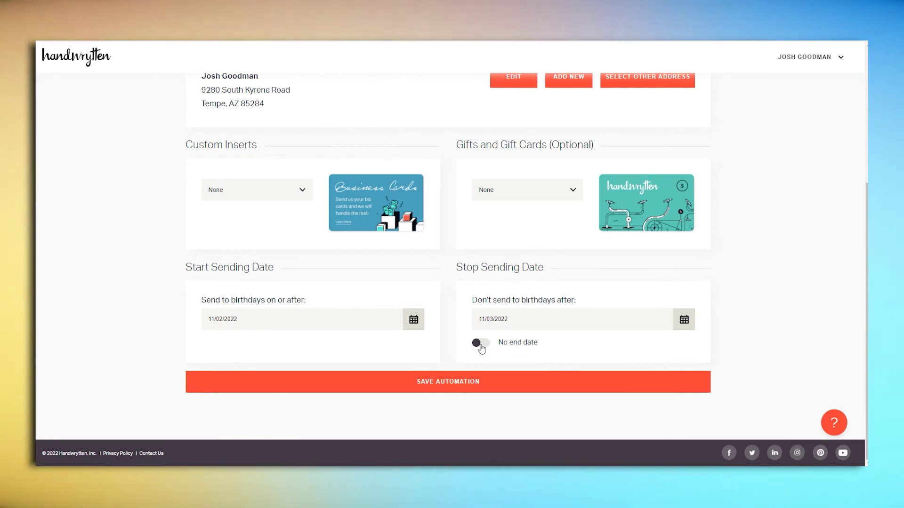
Set the birthday automation to have no end date and save it under the account holder's first name
click(481, 349)
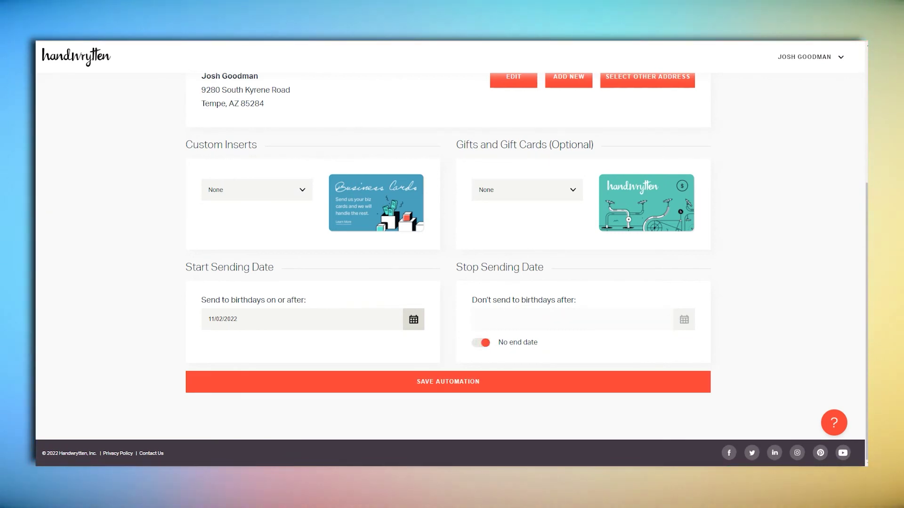
scroll(776, 257, up, 5)
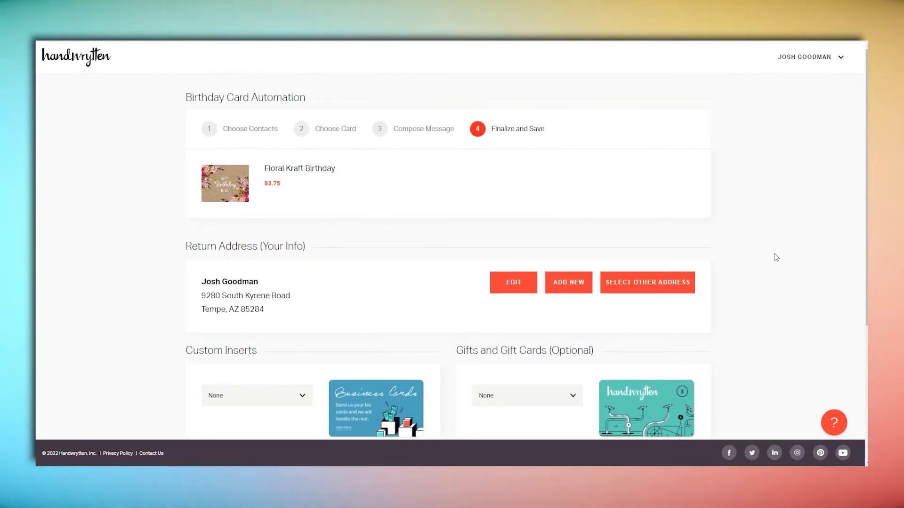
scroll(776, 258, down, 5)
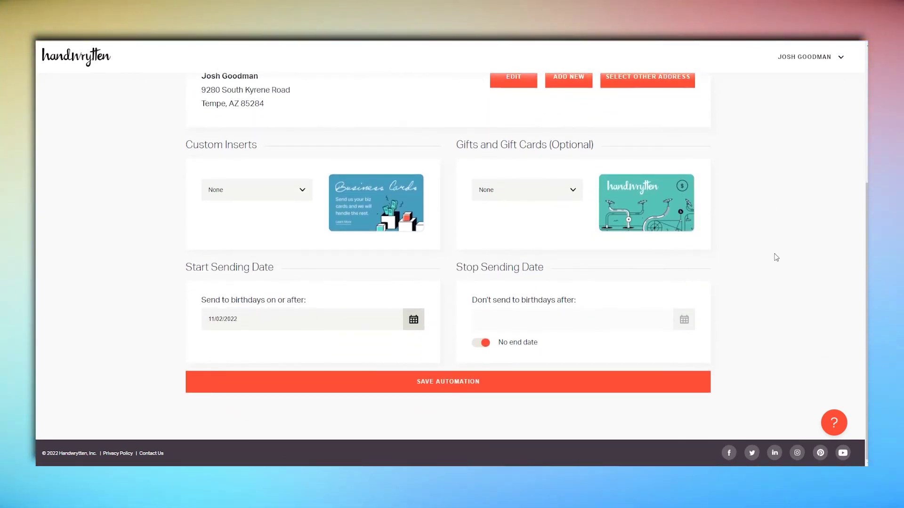
click(529, 384)
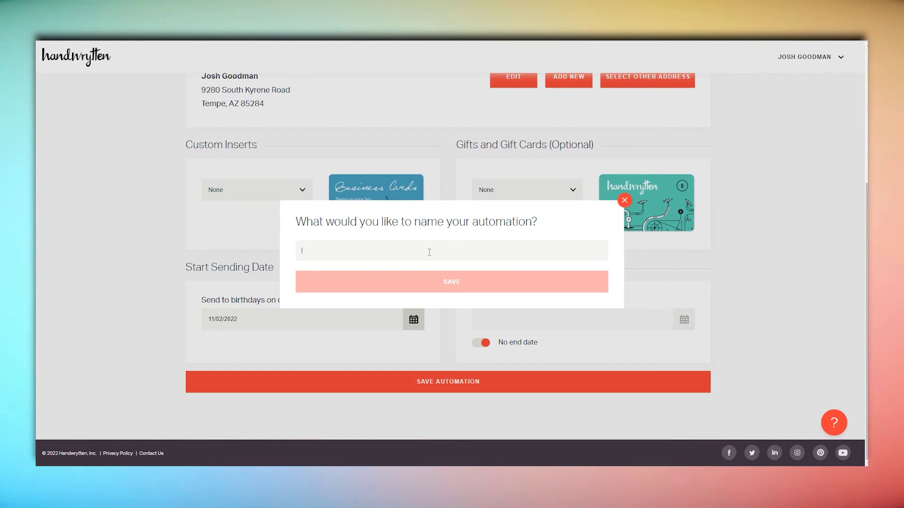
text(Josh)
click(465, 282)
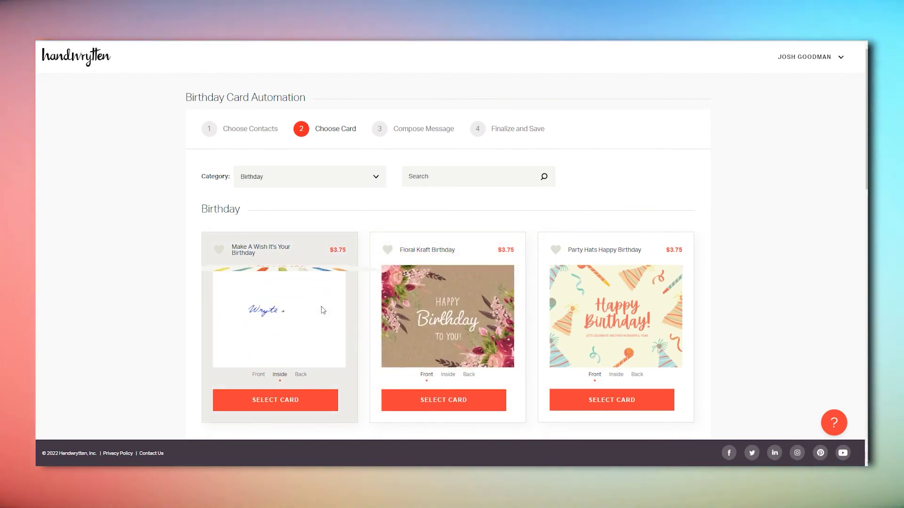
Browse the birthday card designs and open the help widget's Ask form for messaging support
scroll(739, 304, down, 5)
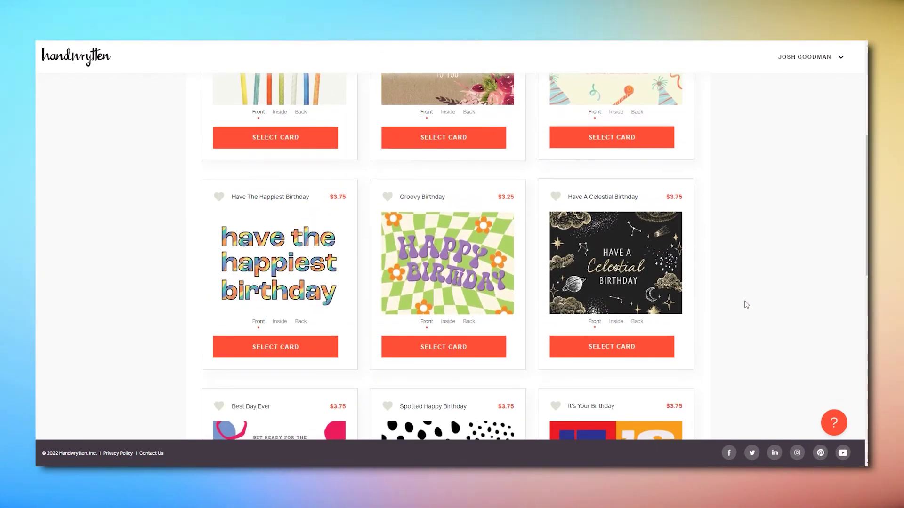
click(833, 422)
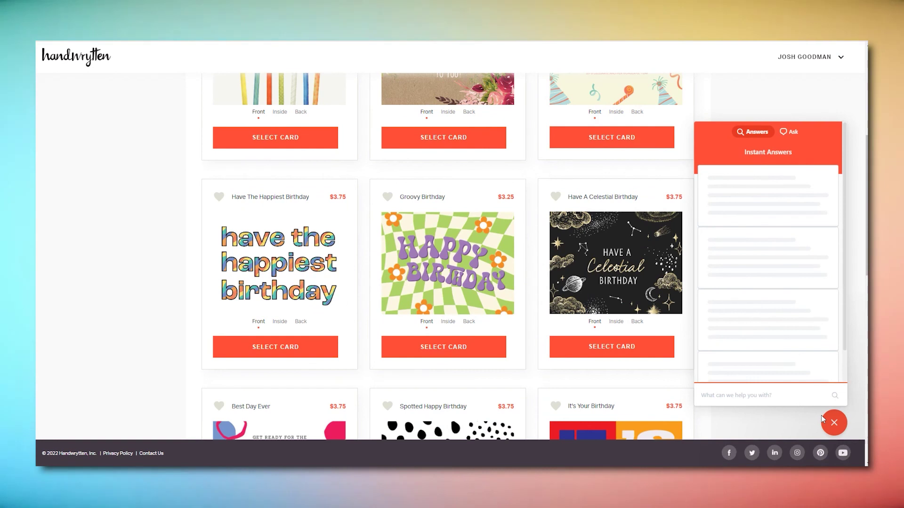
click(792, 133)
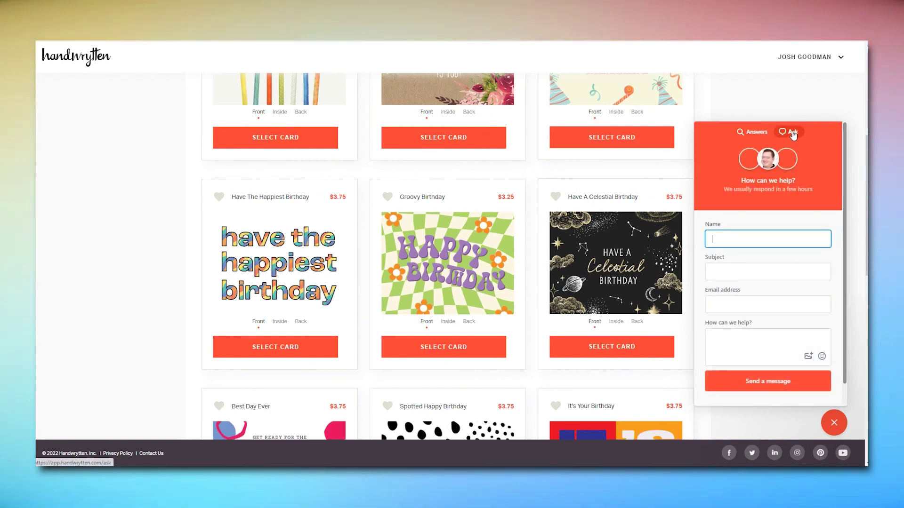